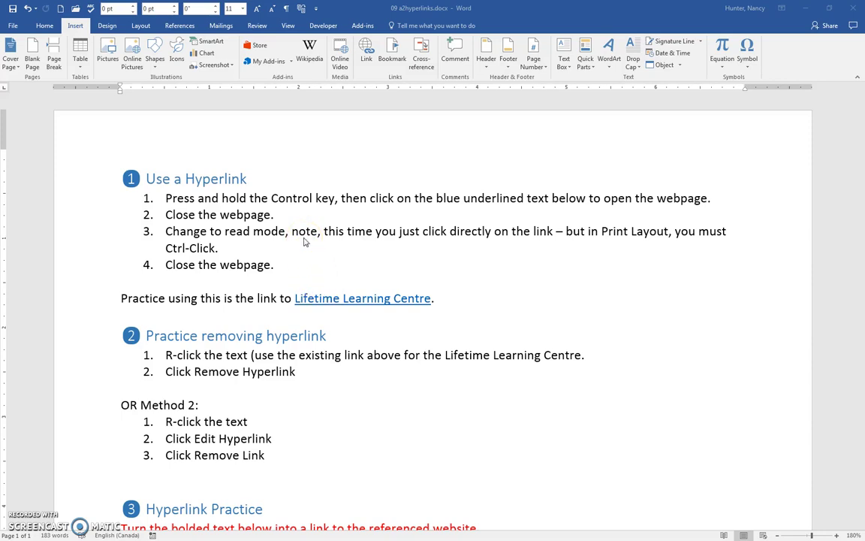
- Bring the Word hyperlink practice document to the front
ctrl+click(328, 298)
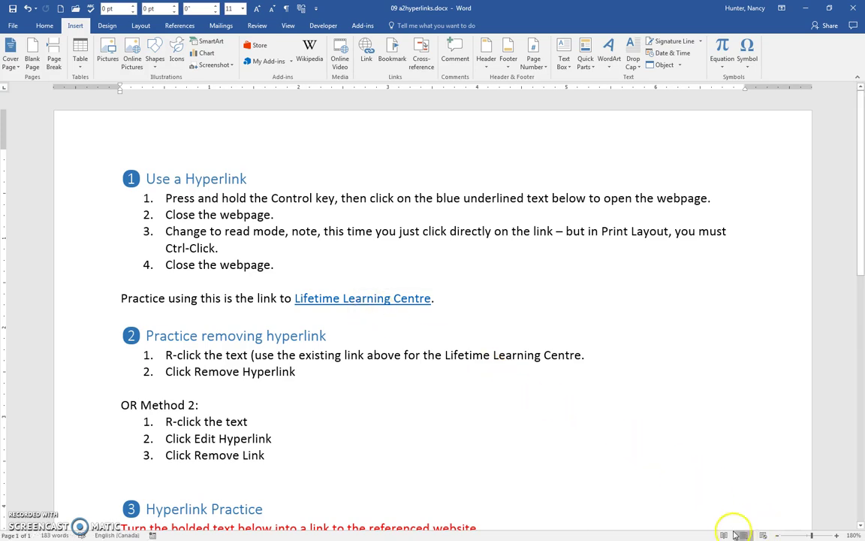
- Switch the practice document to two-column Read Mode, then back to Print Layout
click(724, 535)
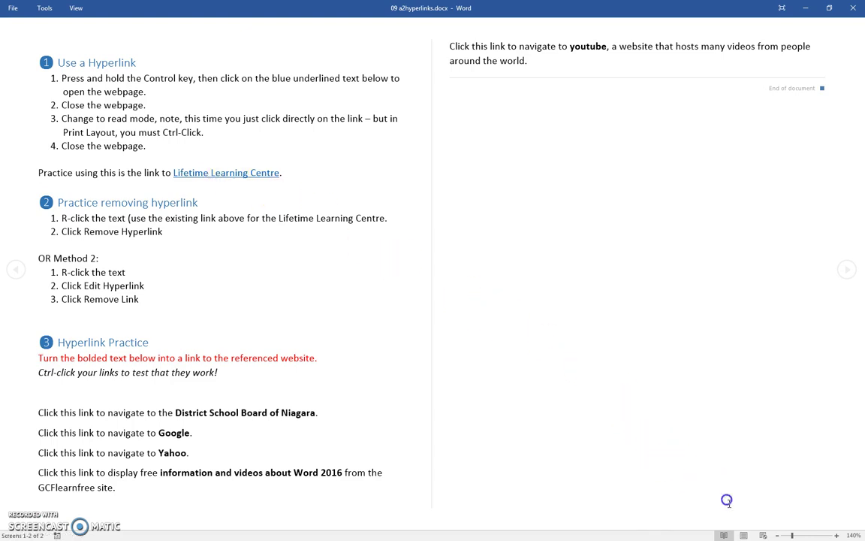
click(744, 535)
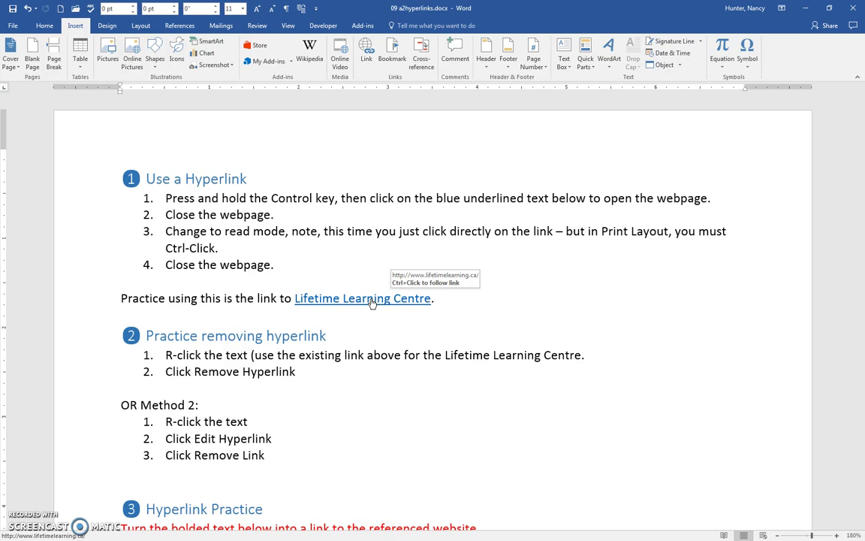
click(350, 355)
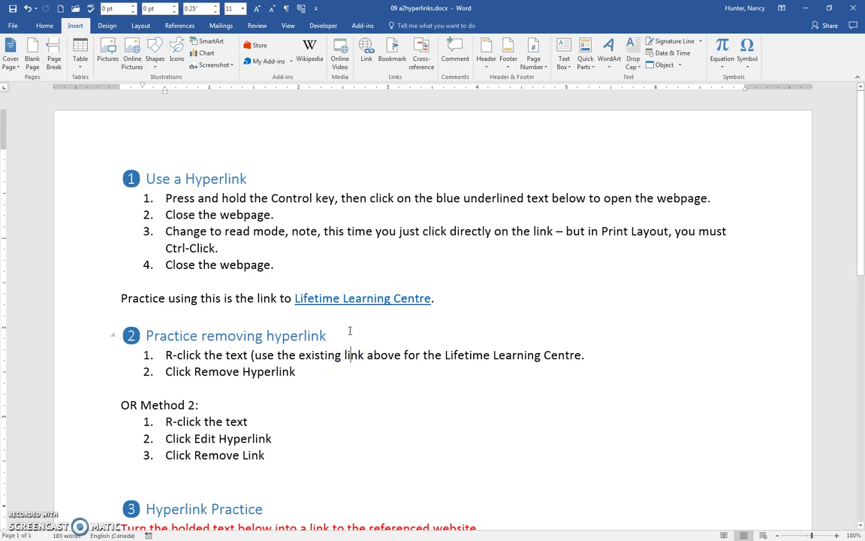
right_click(359, 301)
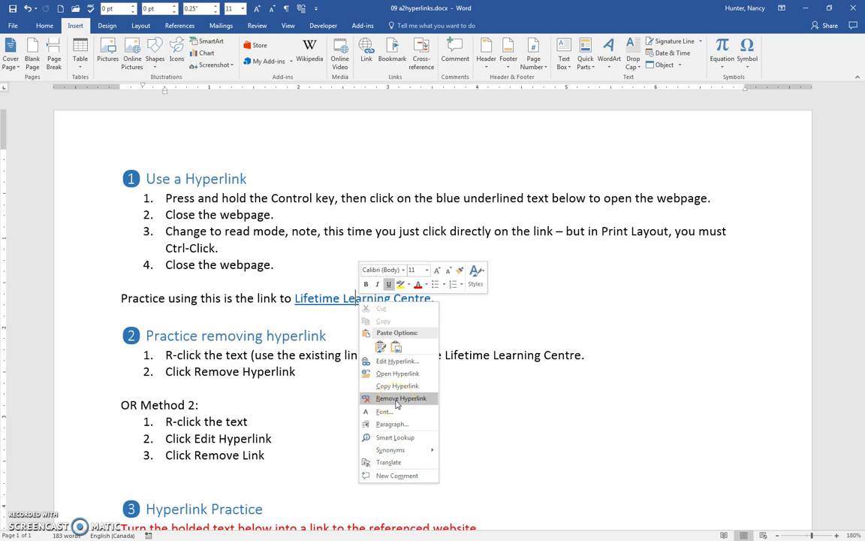
click(397, 361)
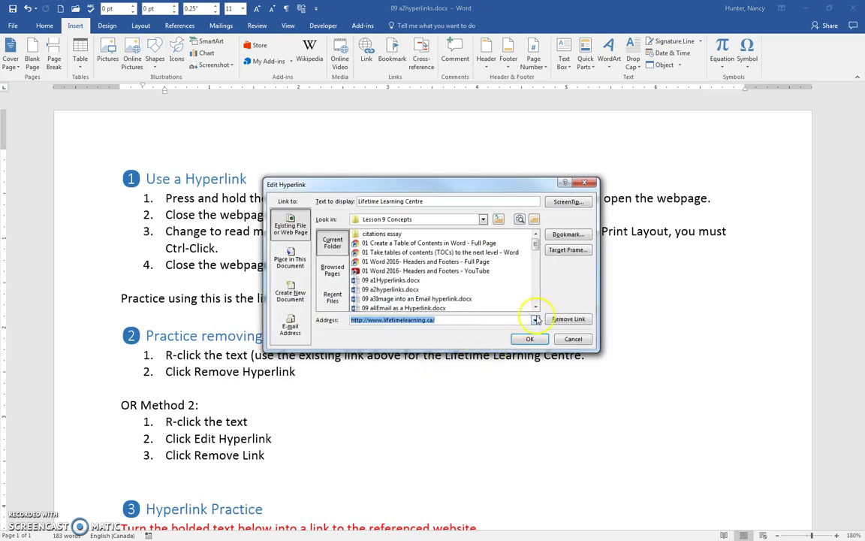
- Close the Edit Hyperlink dialog unchanged and scroll down to the Hyperlink Practice section
click(588, 184)
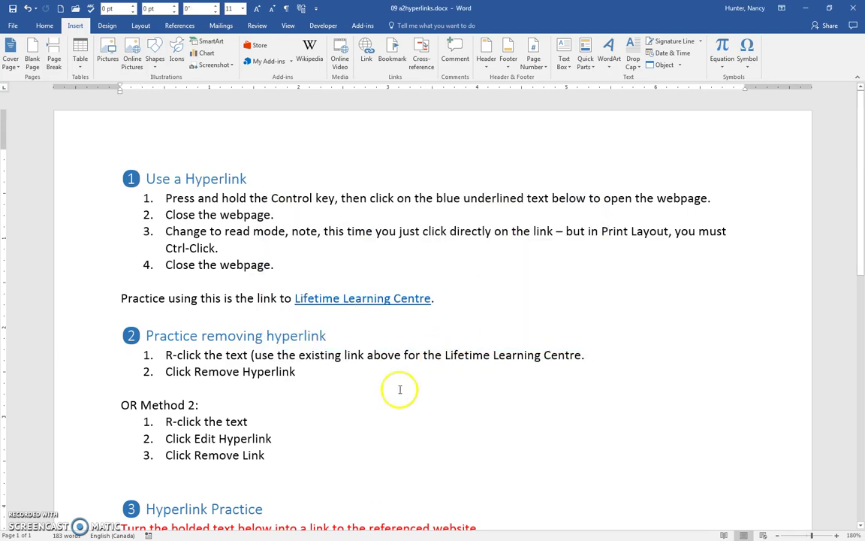
scroll(398, 387, down, 5)
scroll(400, 389, down, 2)
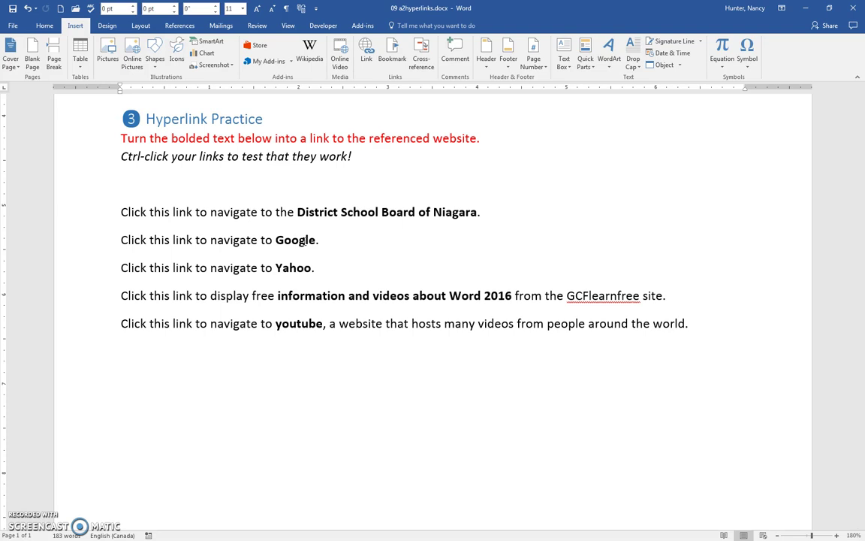
click(279, 239)
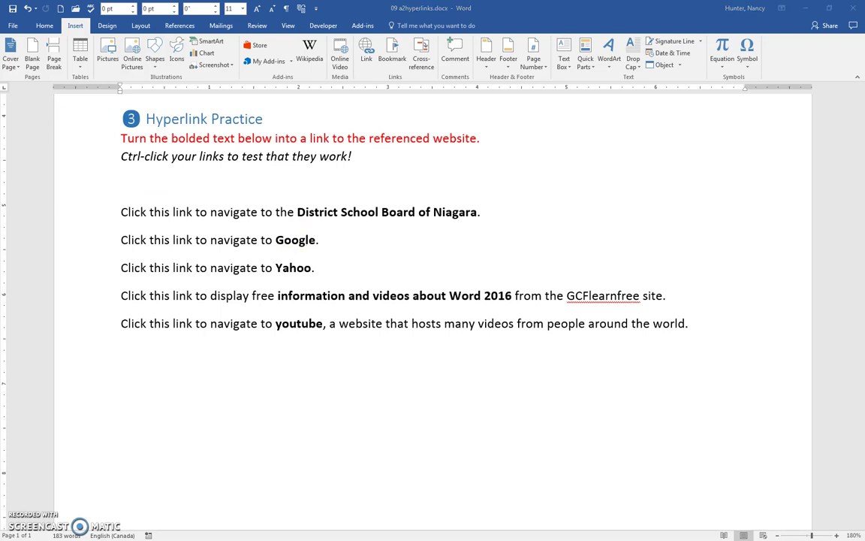
- Snap Chrome's new tab to the right half of the screen and enlarge Word on the left
drag(0, 164, 444, 130)
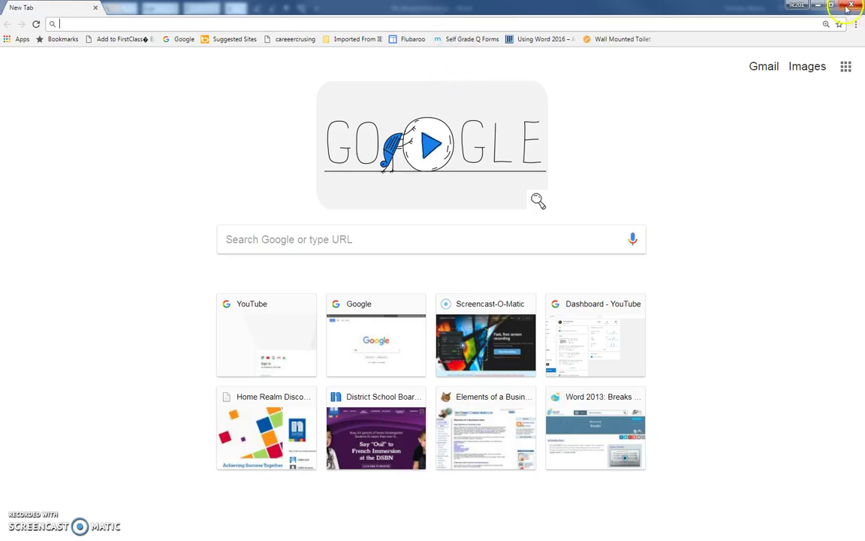
double_click(759, 6)
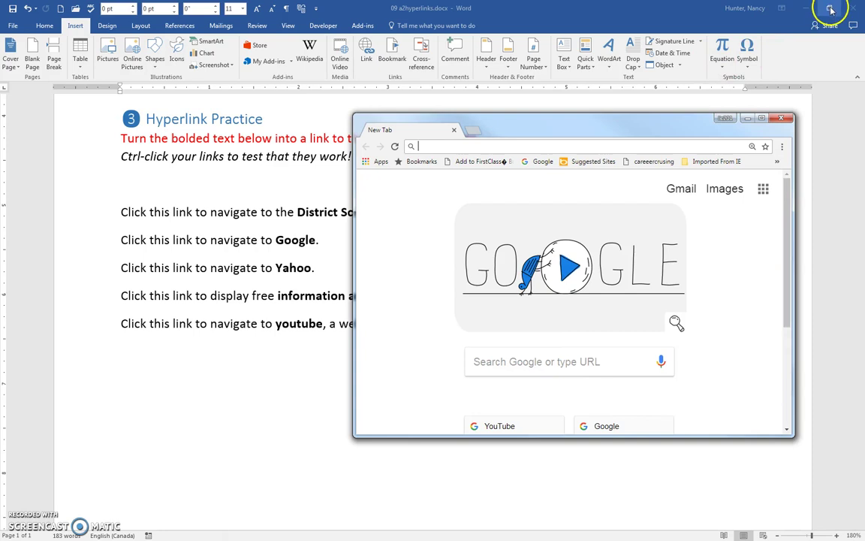
double_click(778, 9)
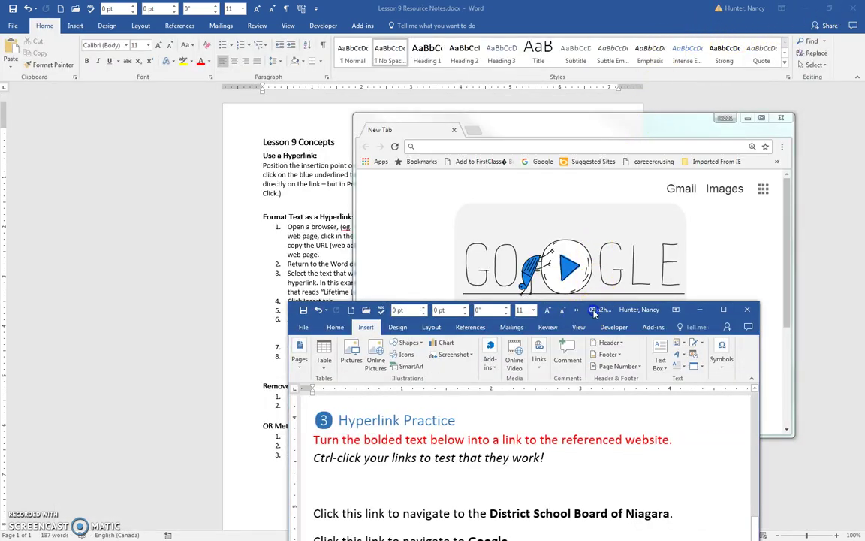
drag(593, 314, 316, 15)
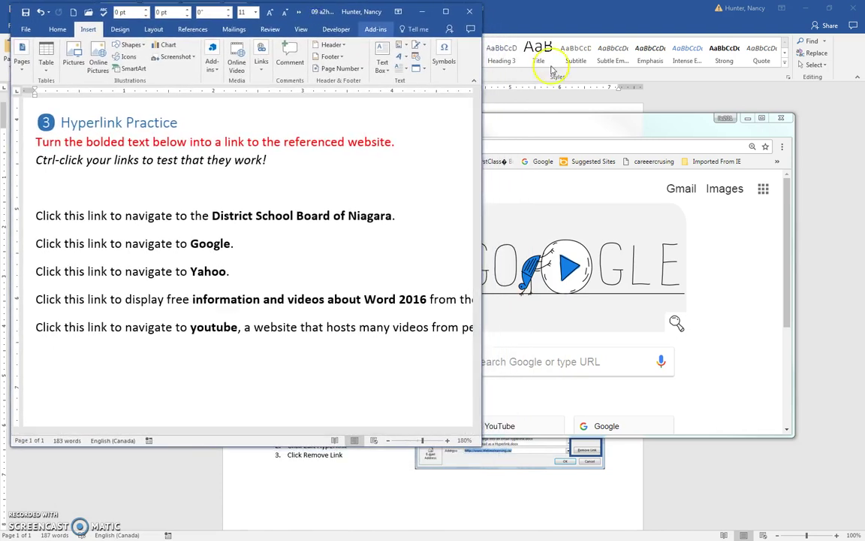
drag(560, 122, 864, 135)
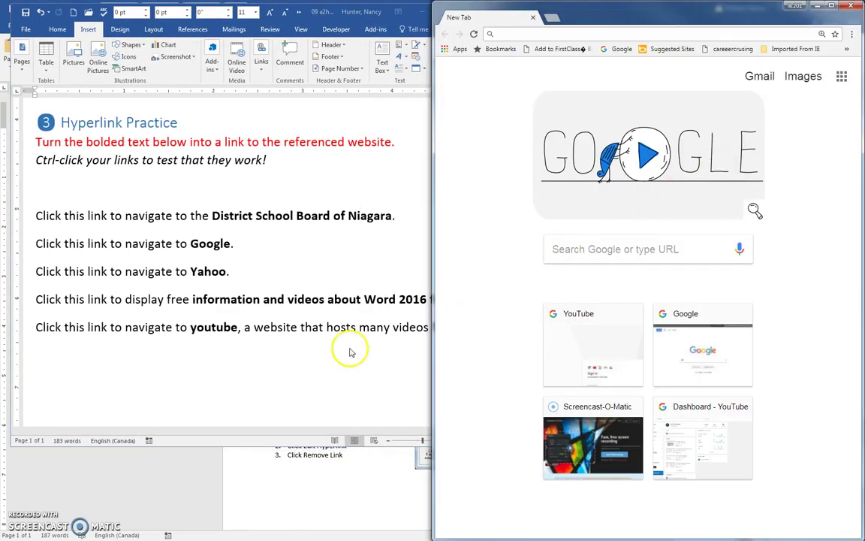
drag(300, 449, 290, 524)
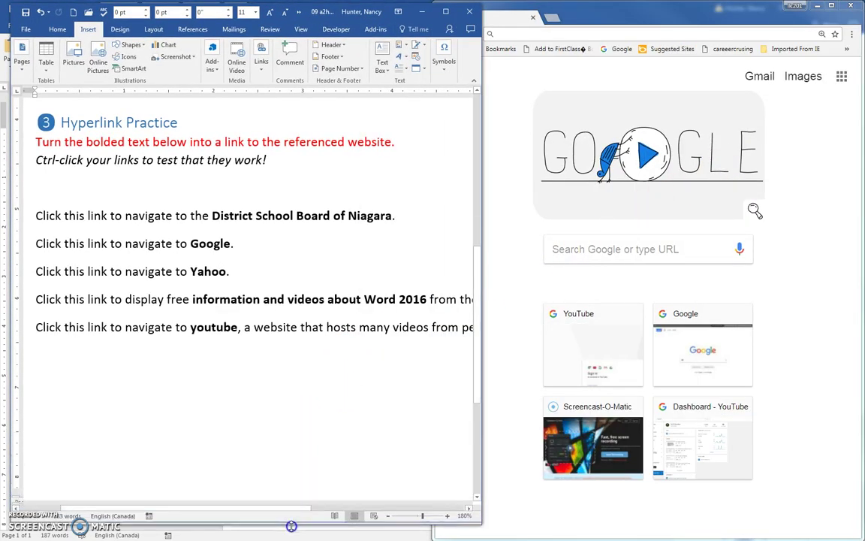
- Search for 'district school board' and open the District School Board of Niagara result
click(556, 245)
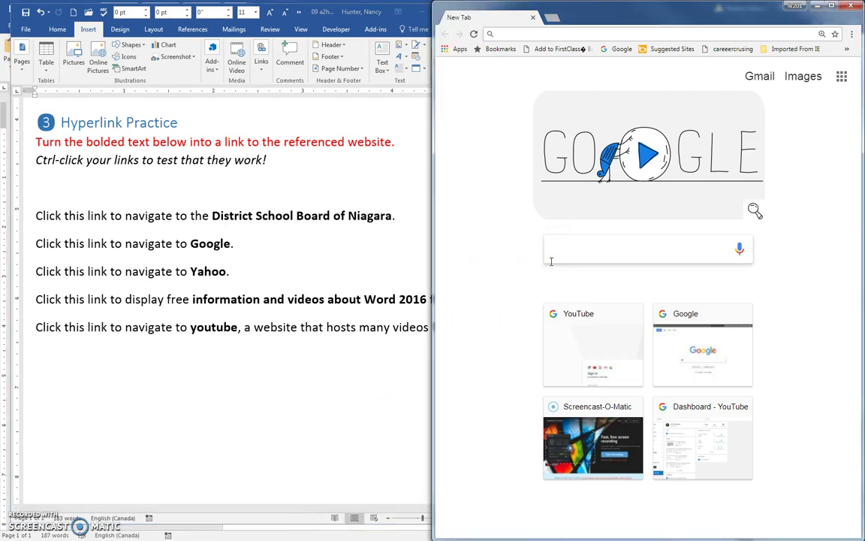
text(district)
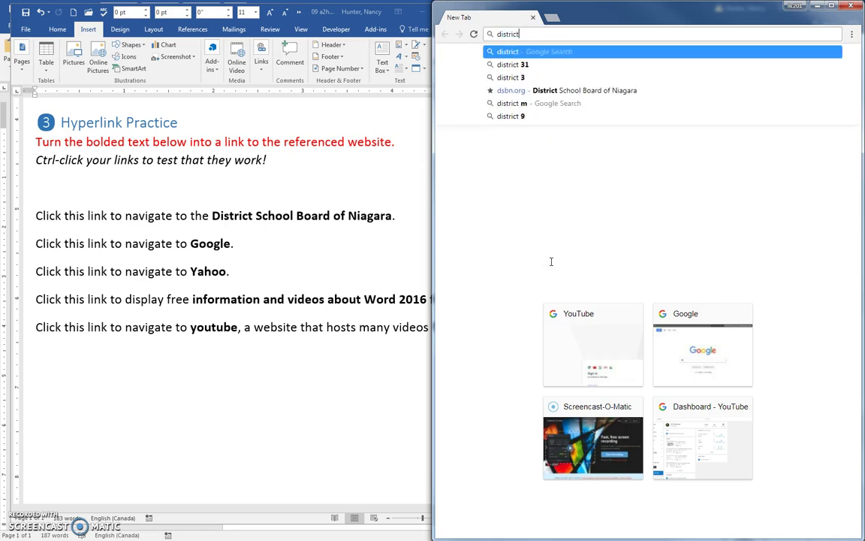
text( school )
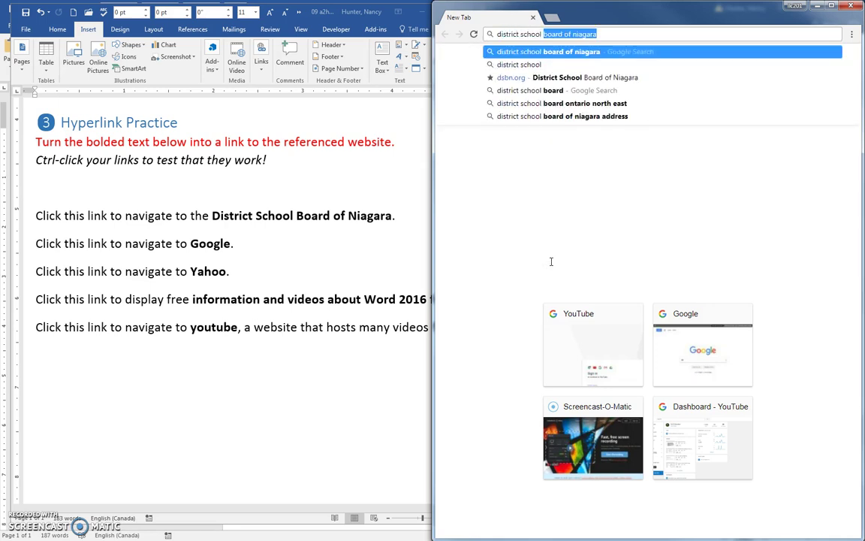
text(board)
key(Return)
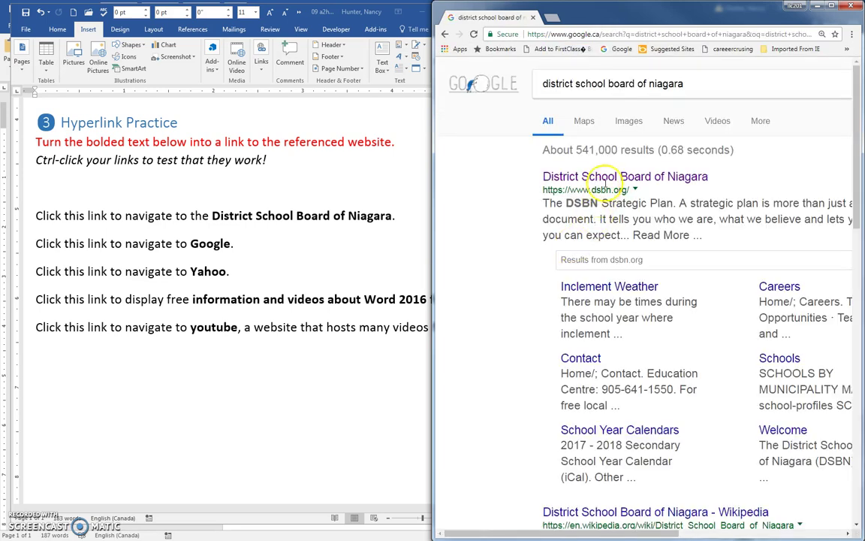
click(606, 180)
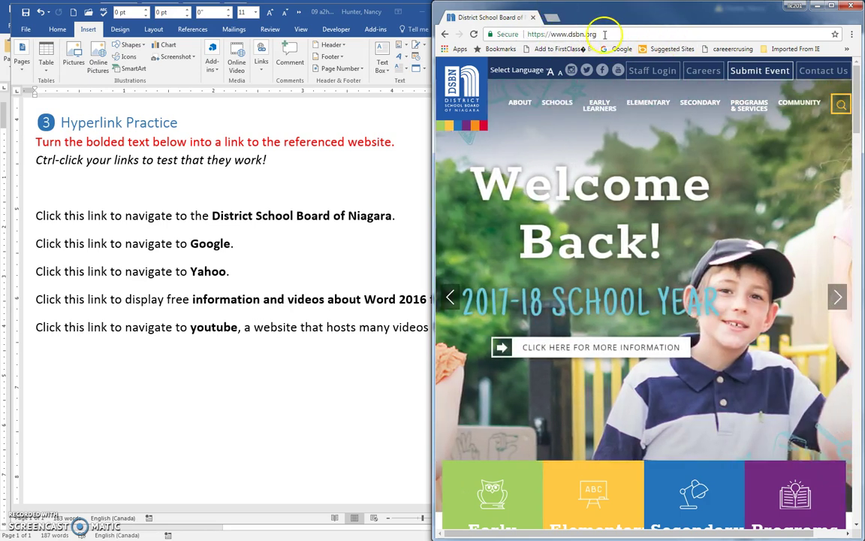
- Select the dsbn.org address, then select and right-click the bold 'District School Board of Niagara' text
click(605, 35)
key(ctrl+c)
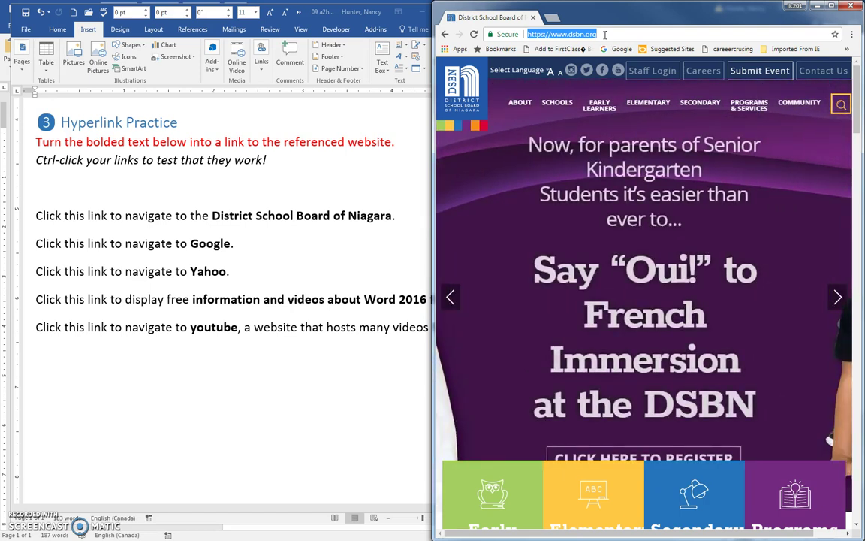
click(281, 217)
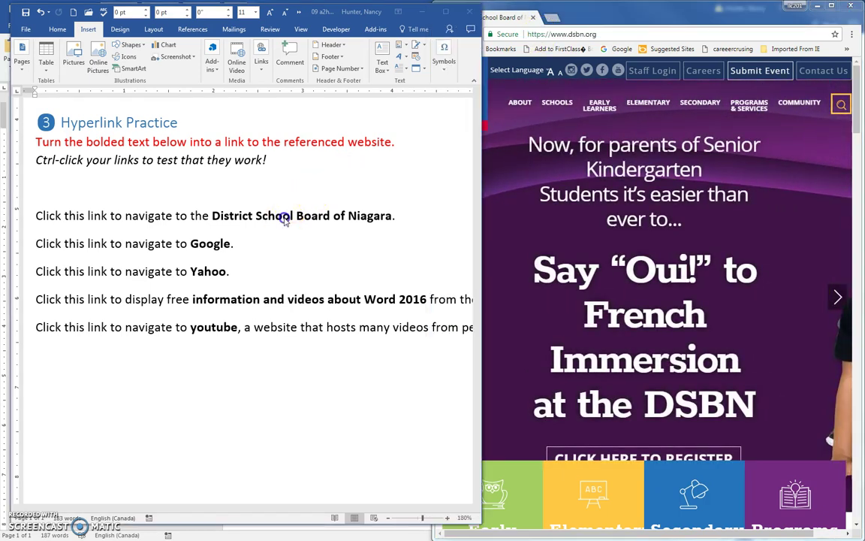
drag(214, 216, 382, 223)
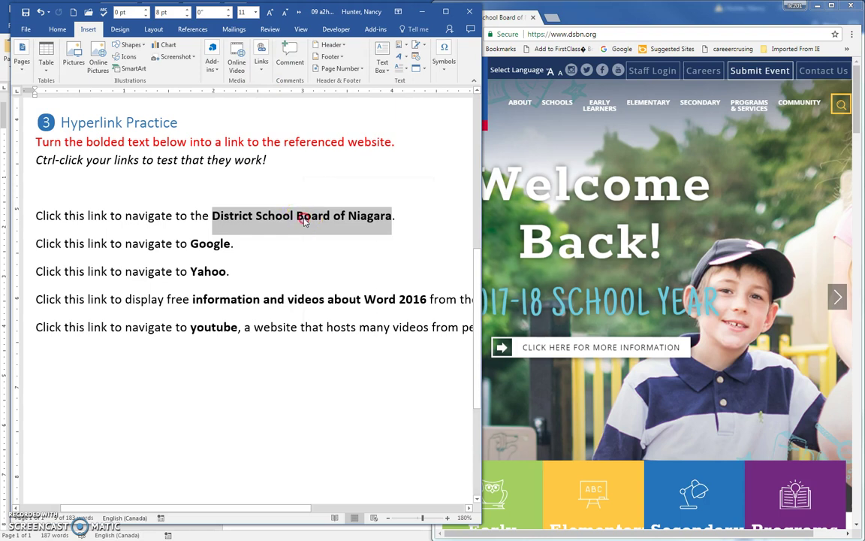
right_click(304, 220)
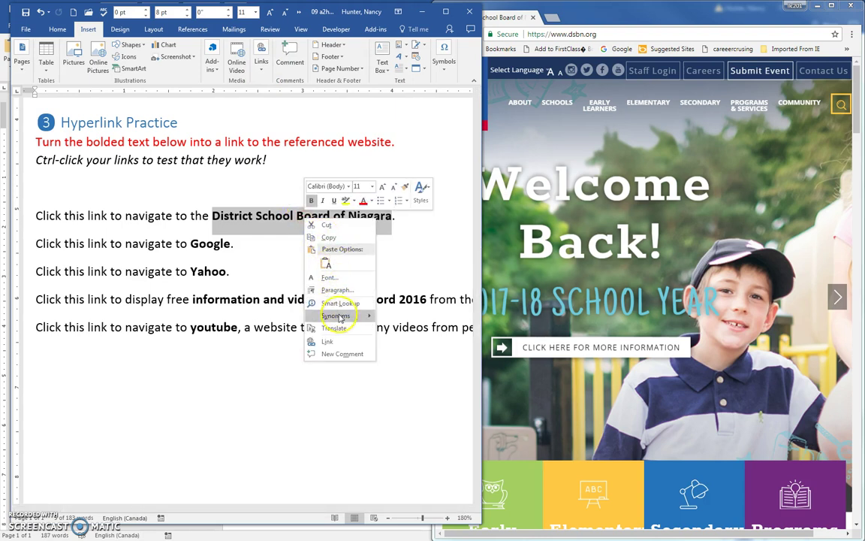
mouse_move(333, 320)
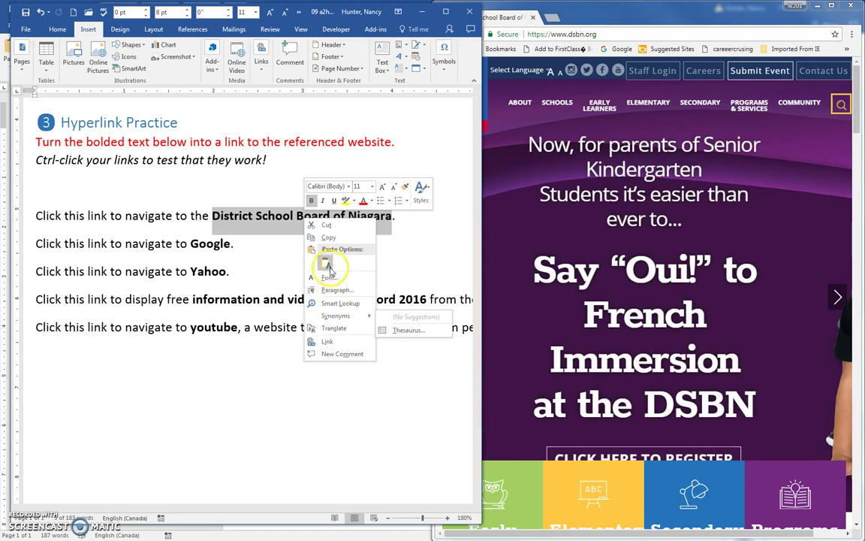
click(262, 62)
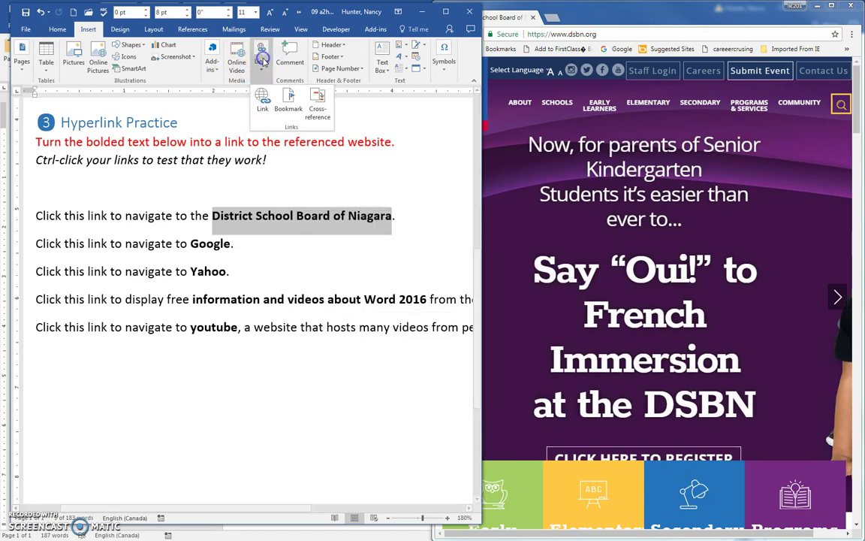
click(262, 100)
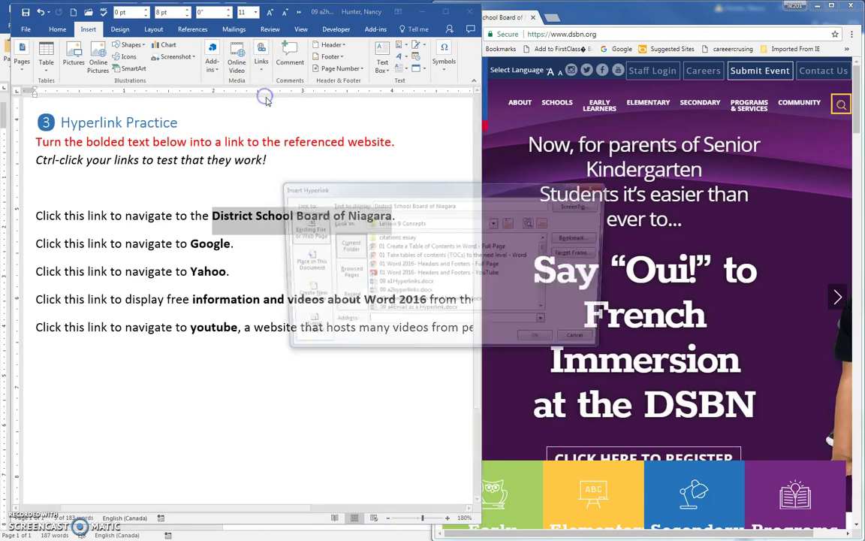
drag(404, 192, 544, 121)
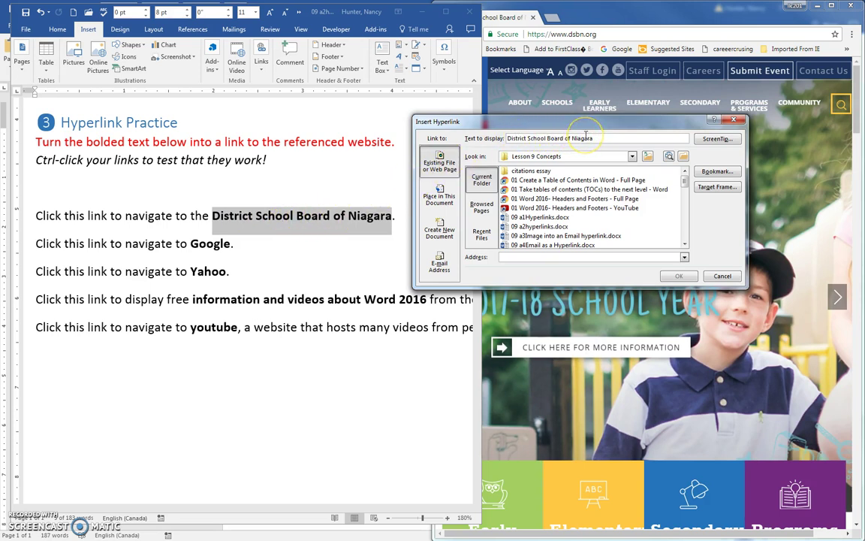
click(485, 259)
click(502, 257)
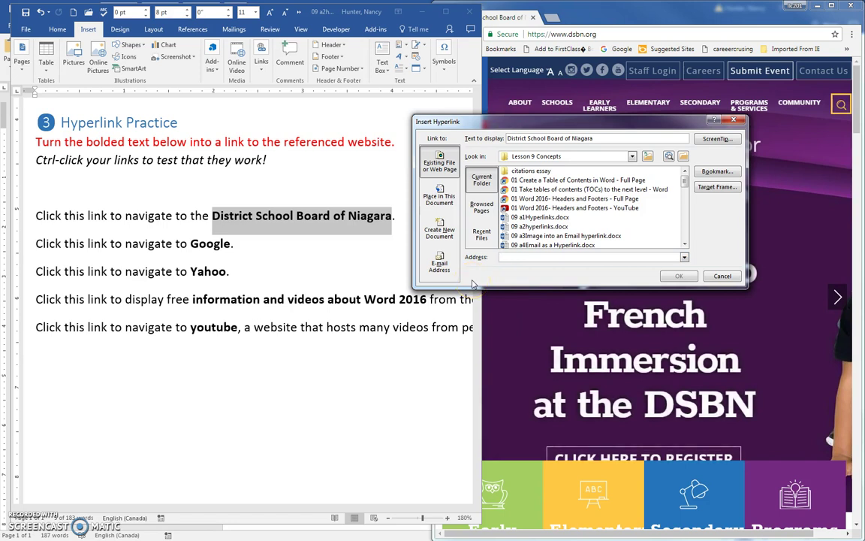
key(ctrl+v)
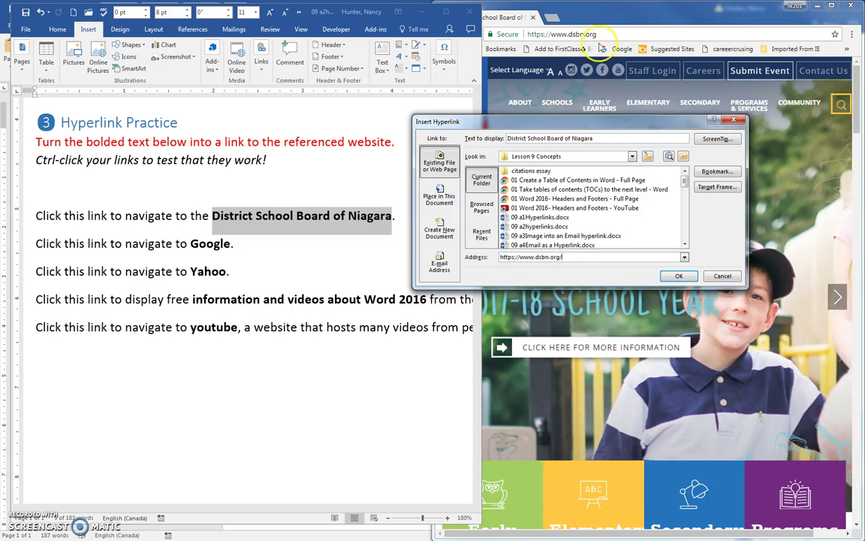
click(678, 276)
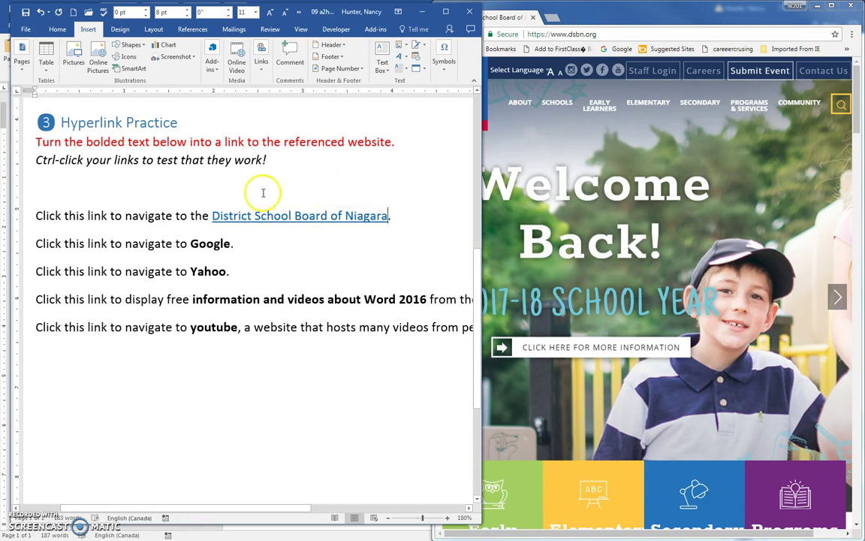
- Undo the new hyperlink, load Google's home page in Chrome, and select its google.ca address
click(41, 12)
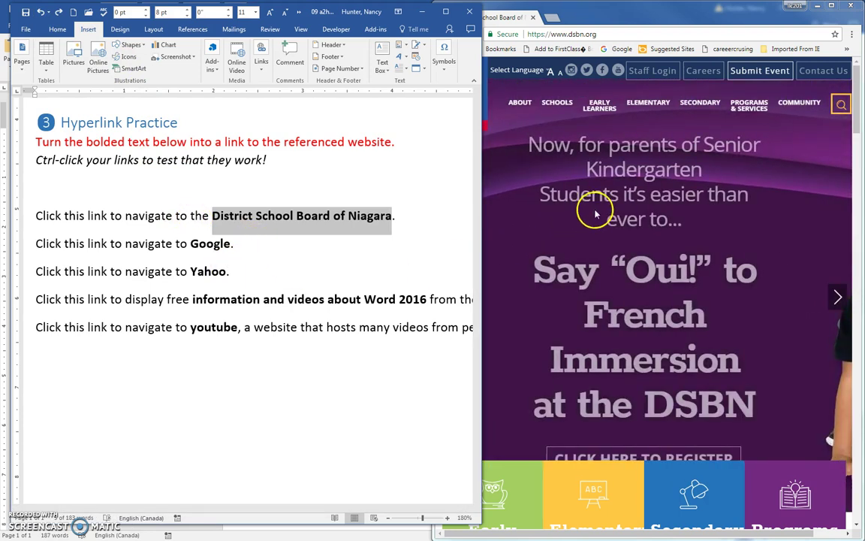
click(621, 48)
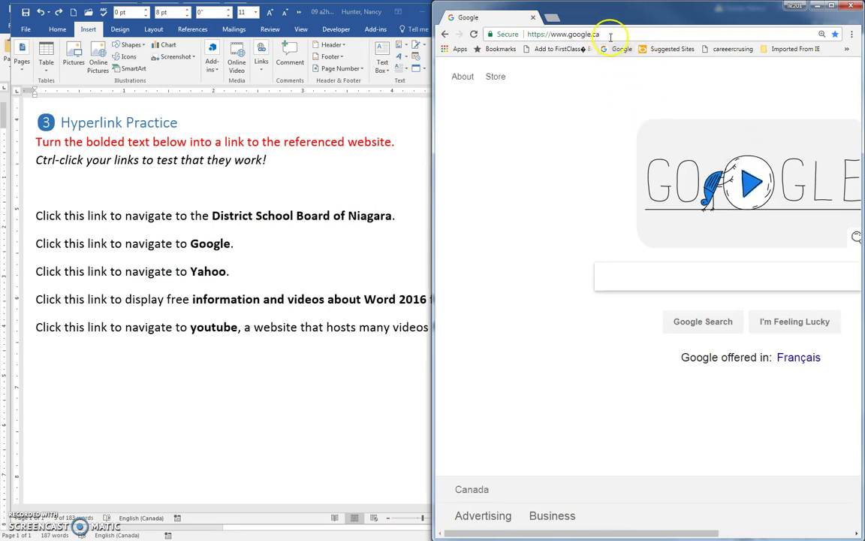
click(608, 35)
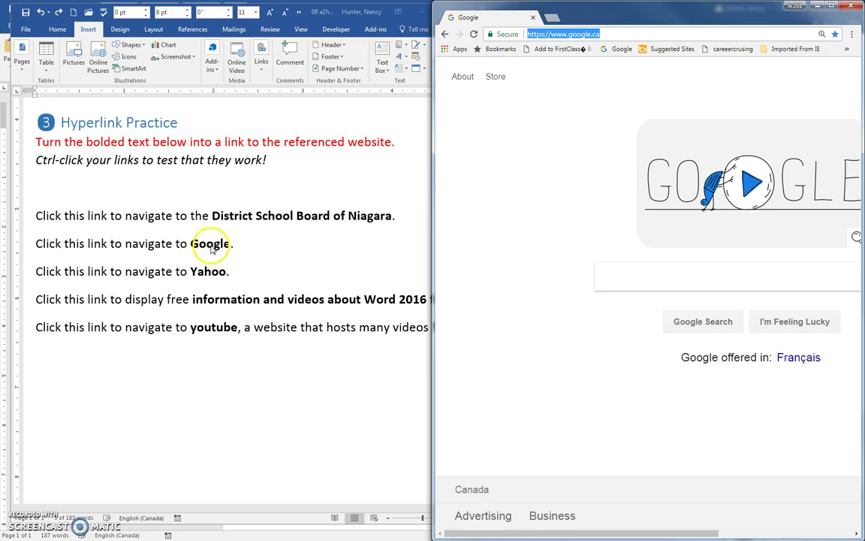
click(228, 300)
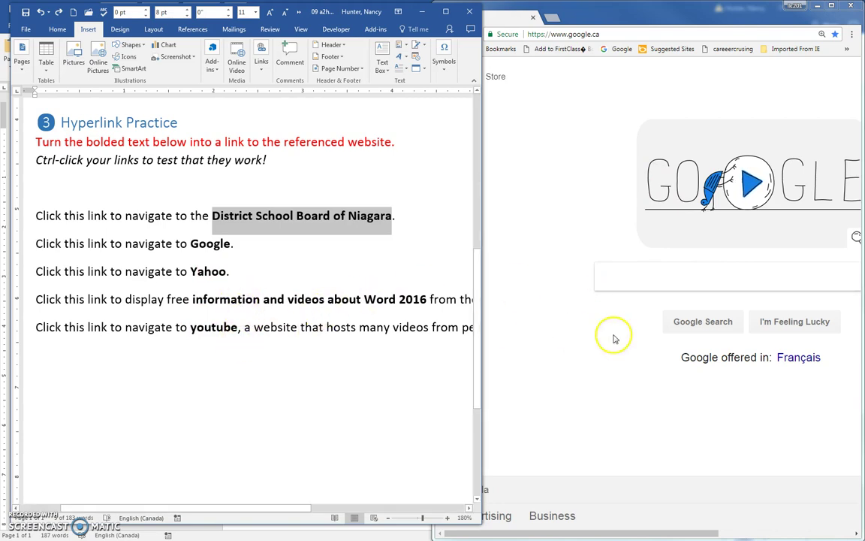
- Search 'gcflearnfree word 2016', open the GCFLearnFree Word 2016 tutorial, and select its address
click(624, 284)
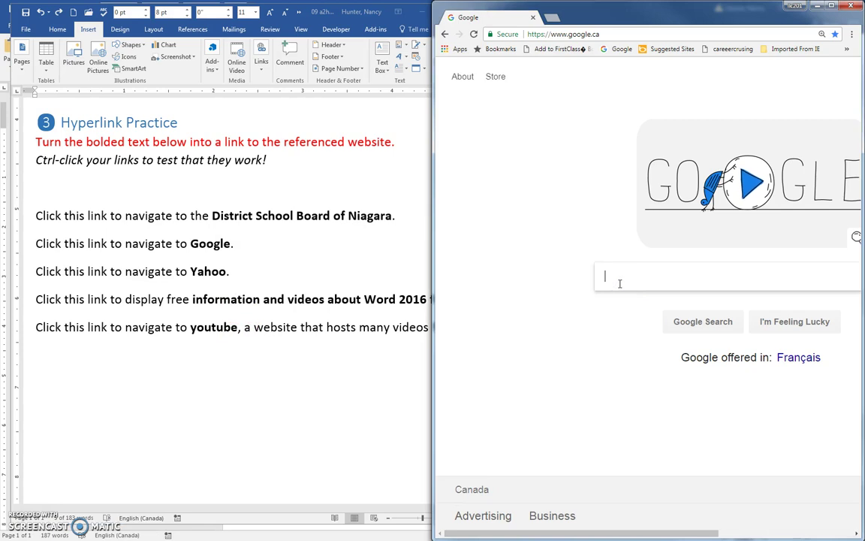
text(gcf)
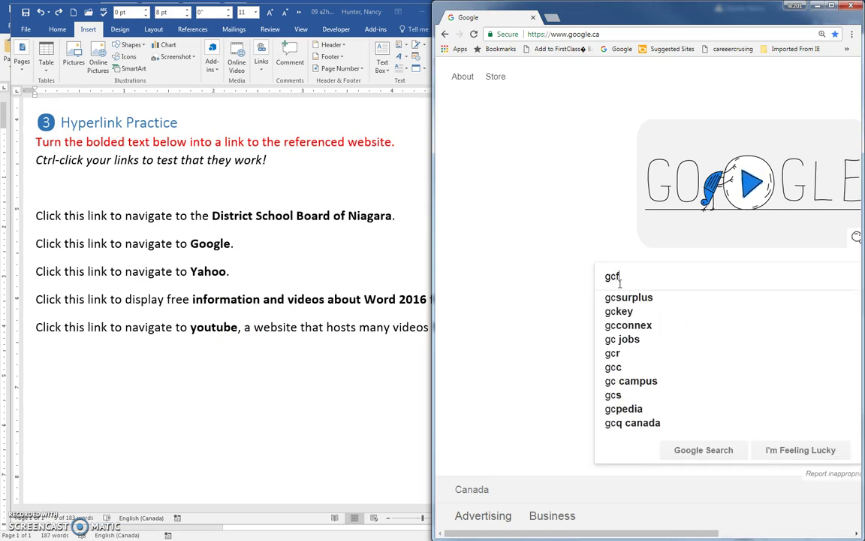
text(learnfree)
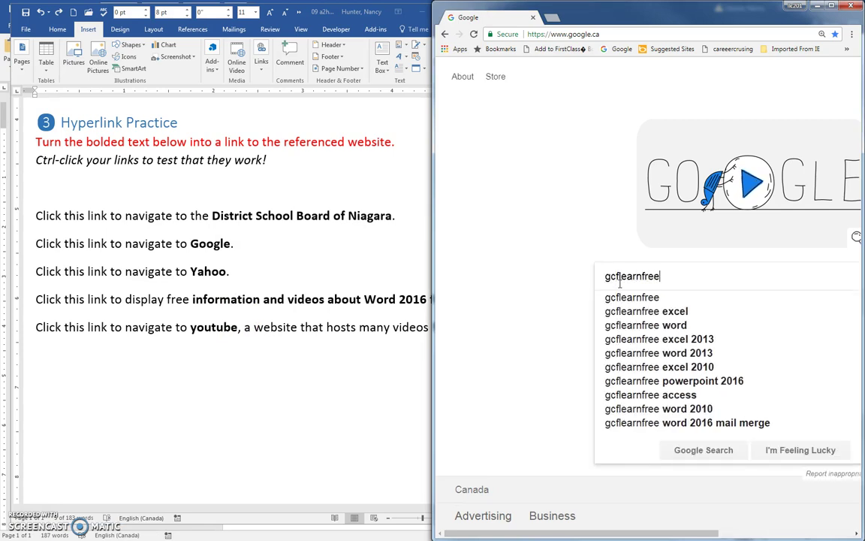
text( word 201)
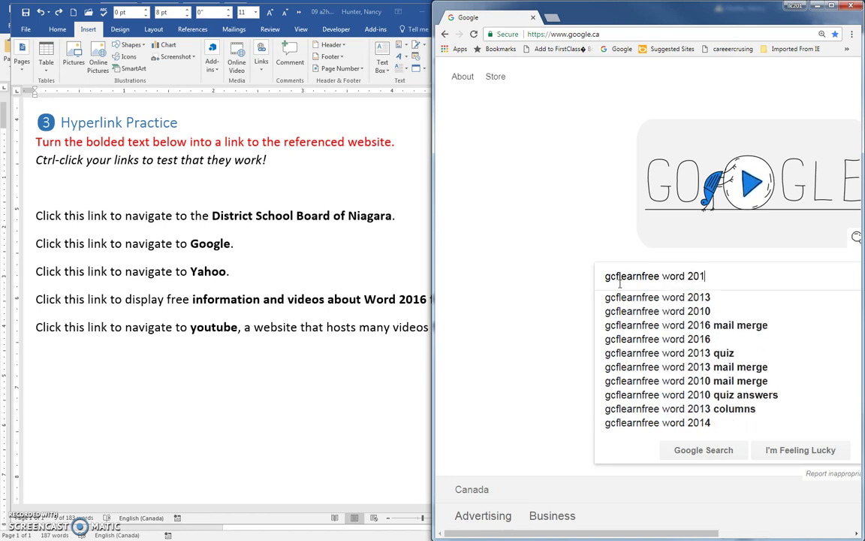
text(6)
key(Return)
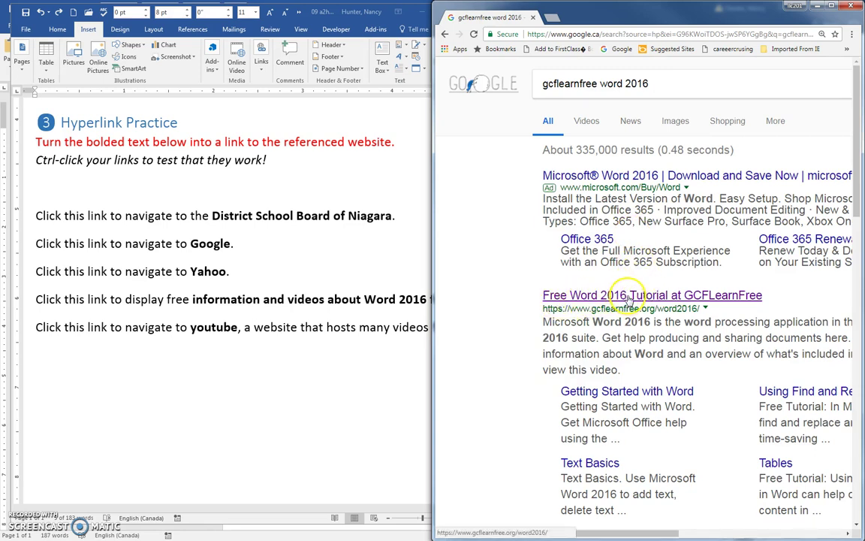
click(627, 296)
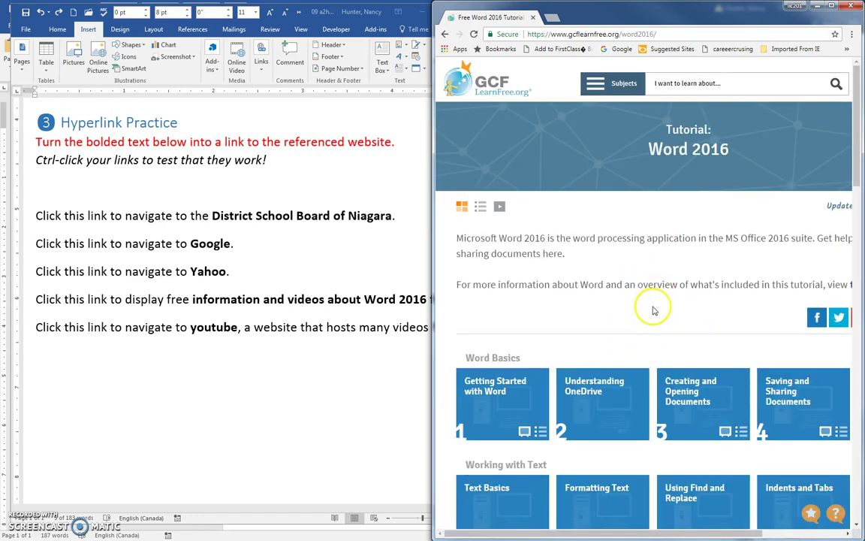
scroll(671, 320, down, 2)
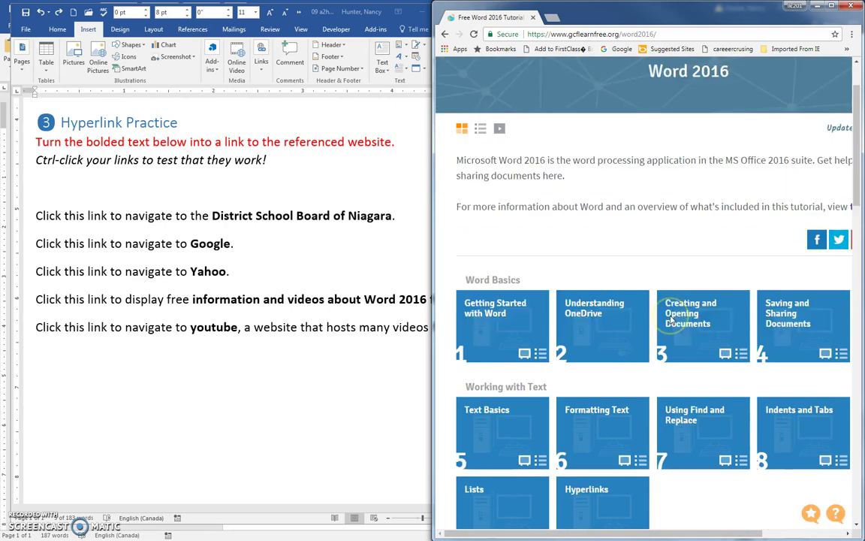
scroll(671, 321, down, 6)
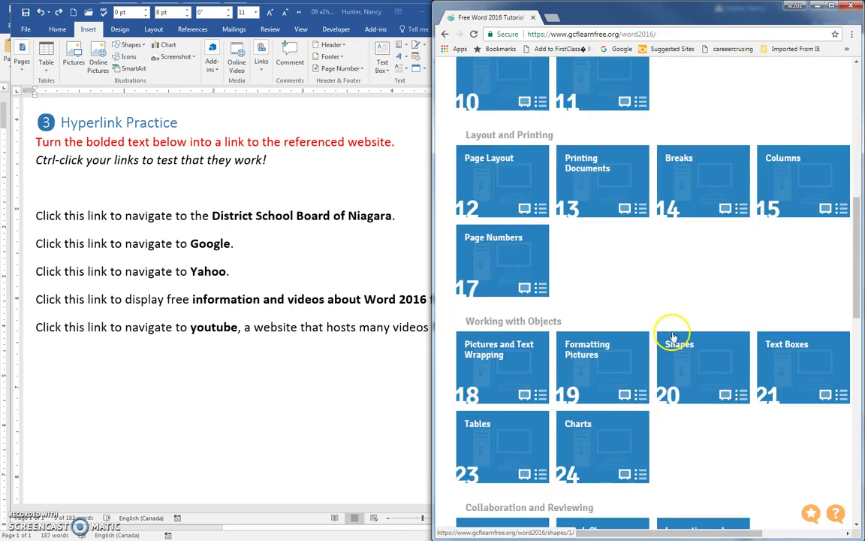
scroll(674, 334, up, 8)
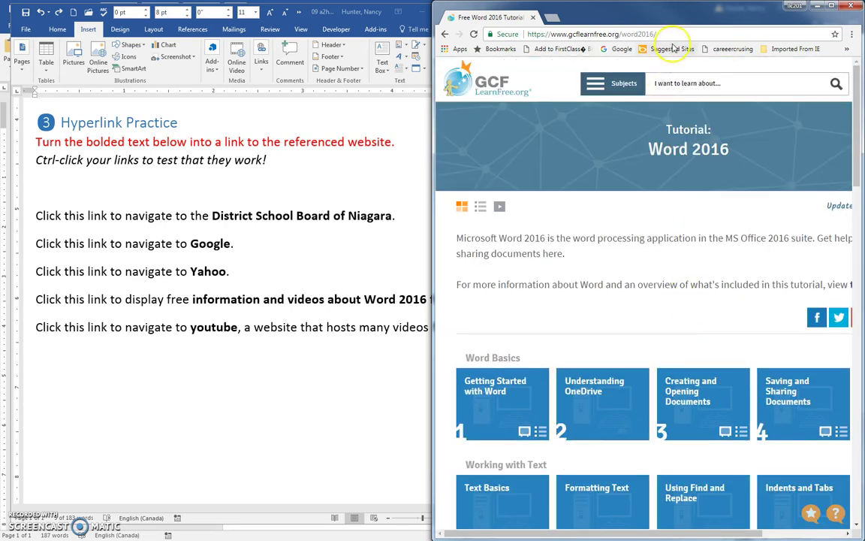
click(663, 34)
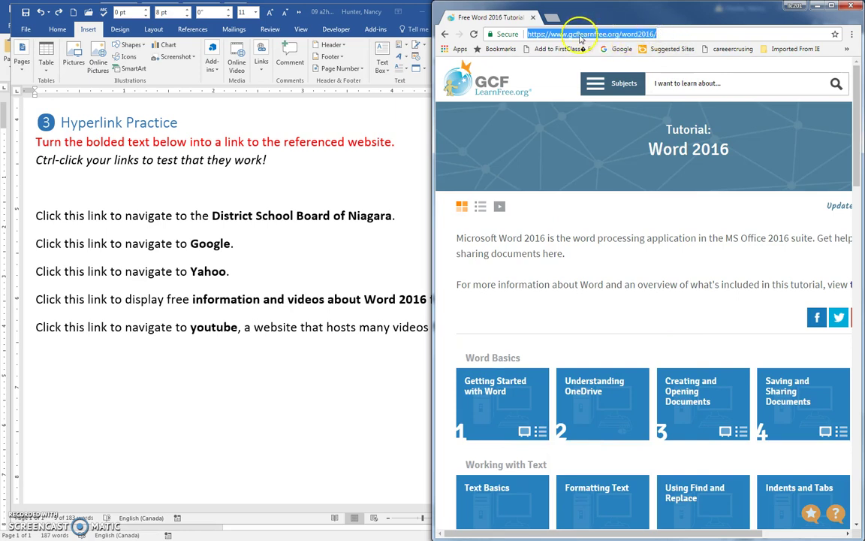